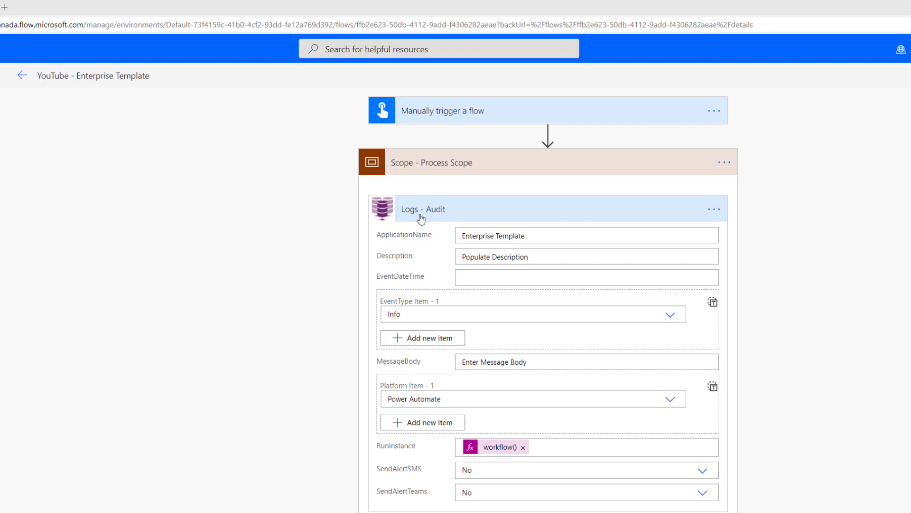
scroll(258, 296, "down", 2)
scroll(261, 307, "up", 1)
scroll(268, 318, "up", 1)
left_click(463, 213)
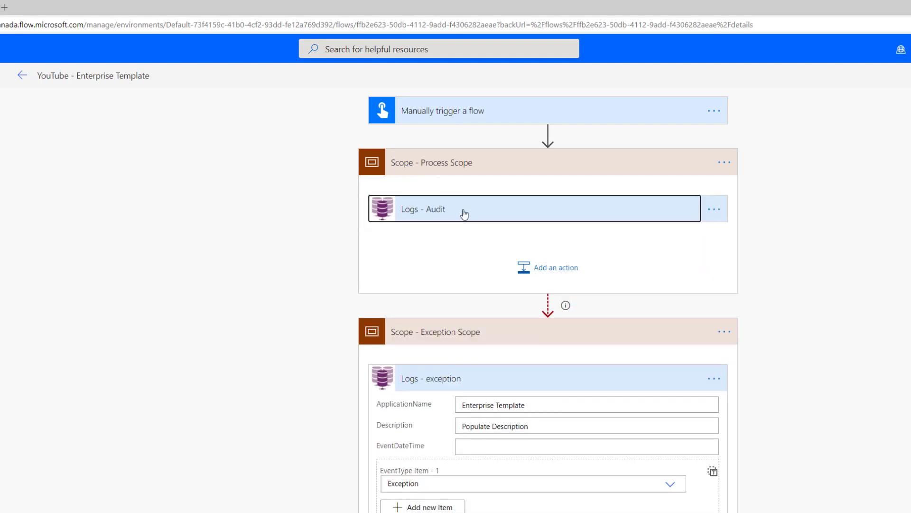
left_click(481, 210)
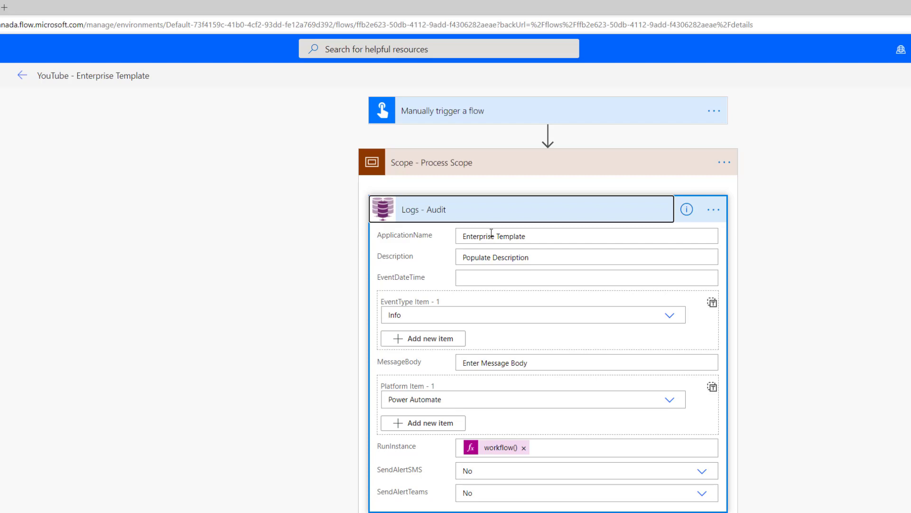
left_click_drag(520, 236, 477, 236)
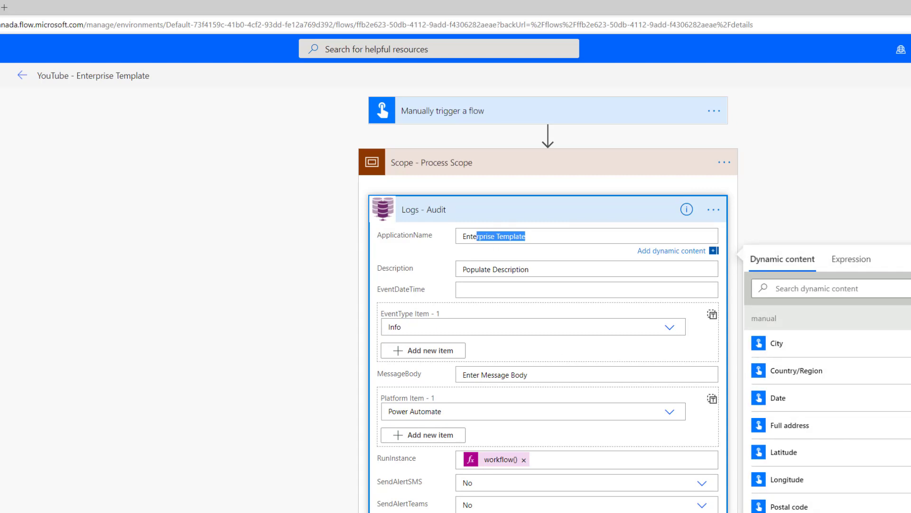
left_click(258, 449)
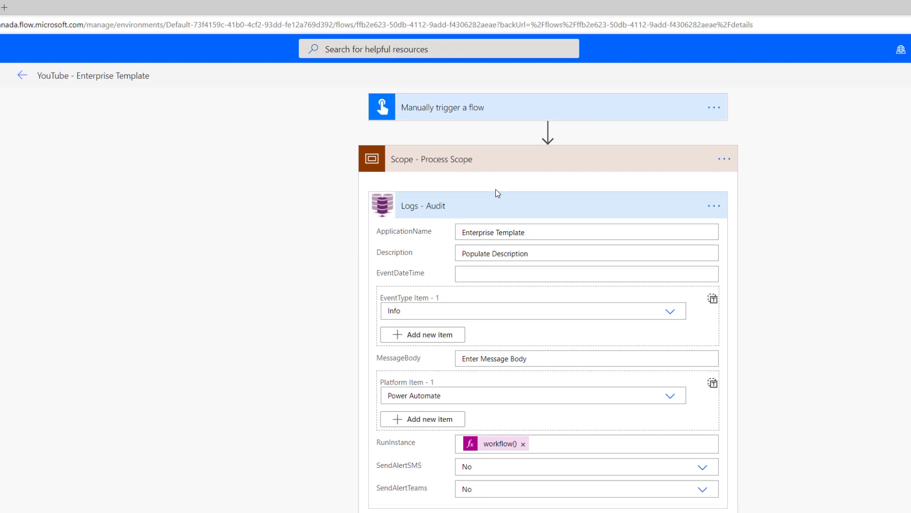
Add 'has timed out' to the Exception Scope's run-after conditions and save with Ctrl+S
left_click(507, 209)
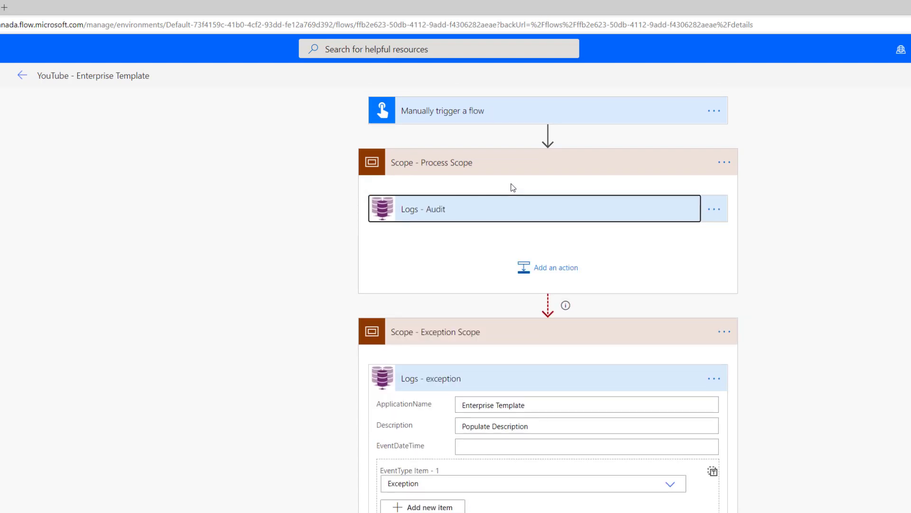
scroll(476, 284, "down", 3)
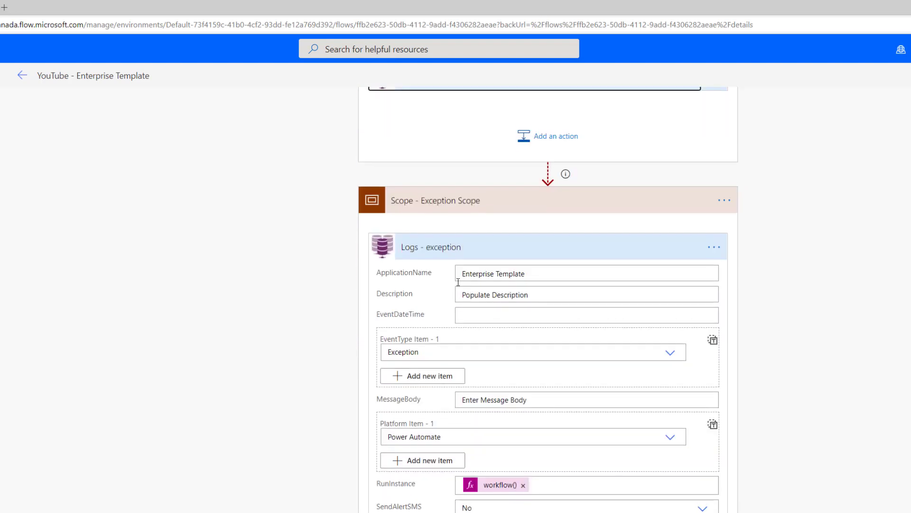
left_click(731, 196)
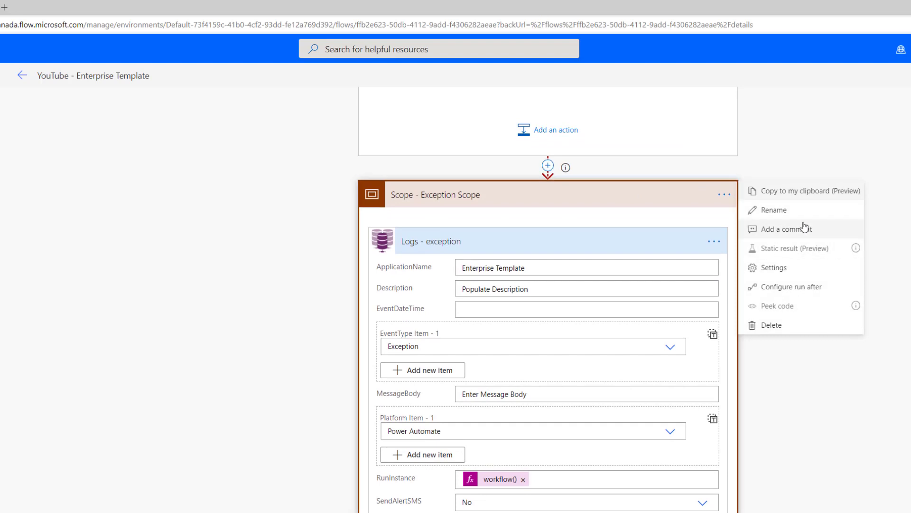
left_click(798, 287)
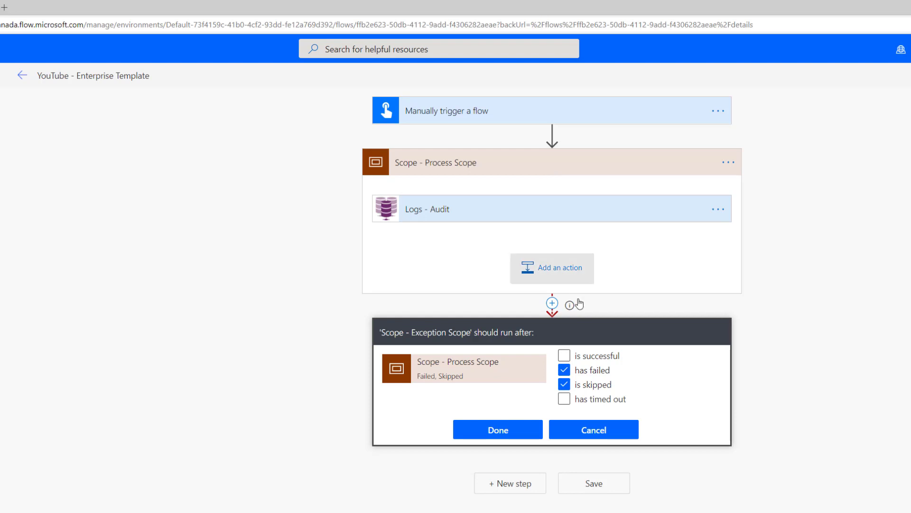
left_click(597, 400)
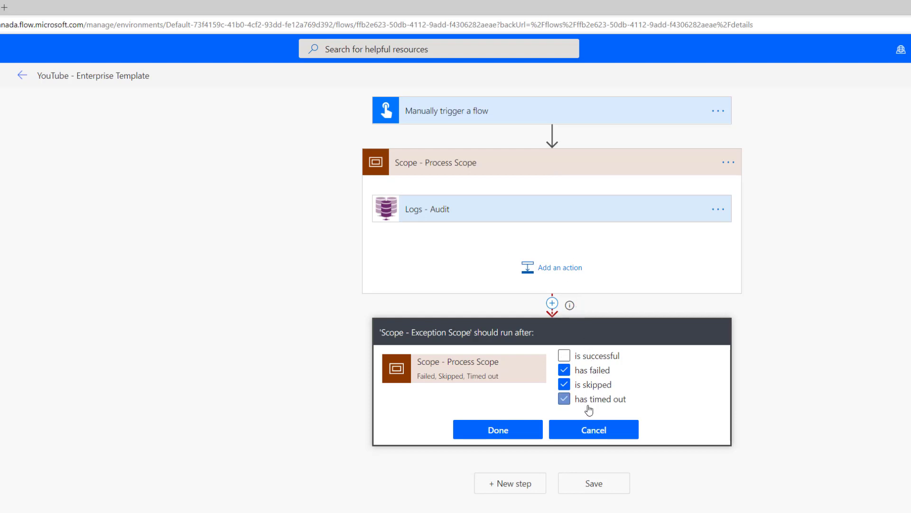
left_click(509, 430)
scroll(891, 405, "down", 3)
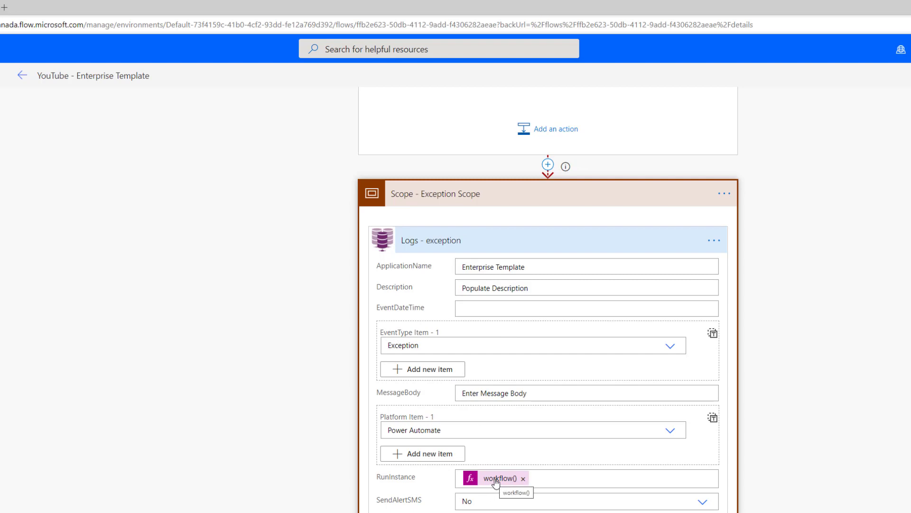
key("ctrl+s")
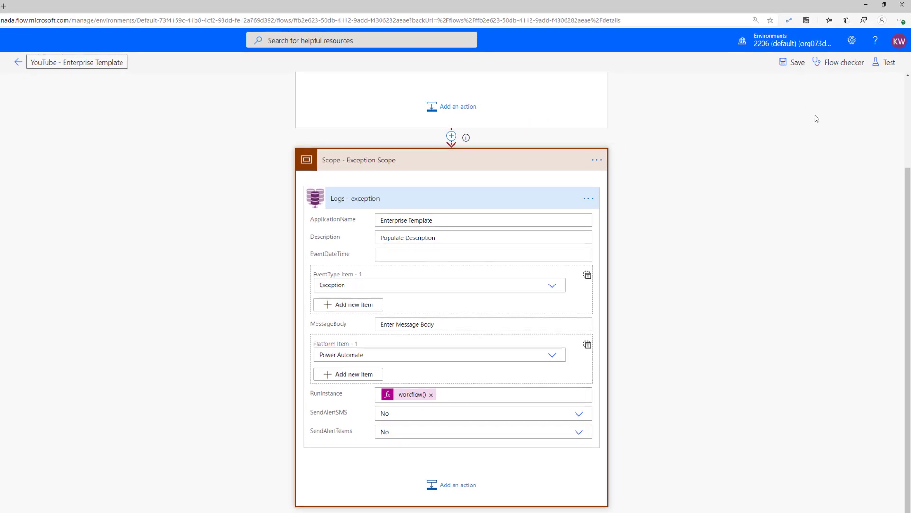
Run a test of the flow with 'I'll perform the trigger action', then go back to its details page
scroll(816, 118, "up", 3)
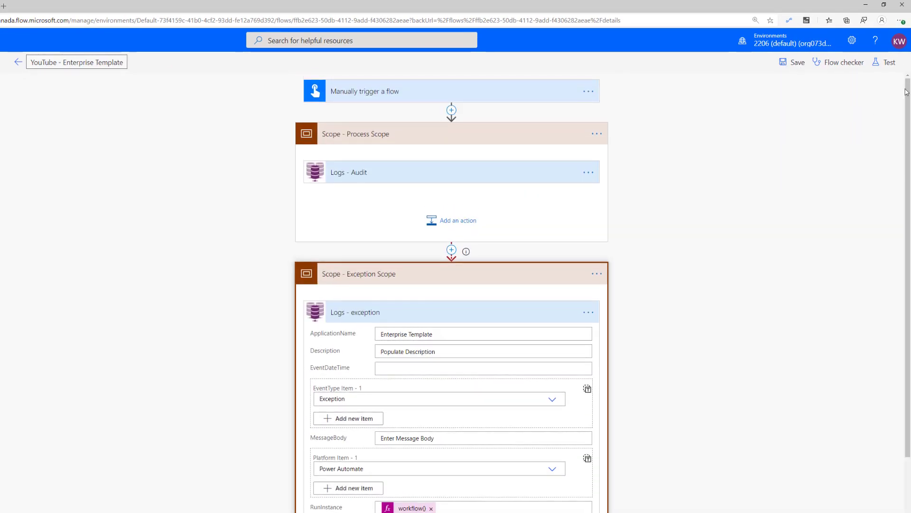
left_click(885, 64)
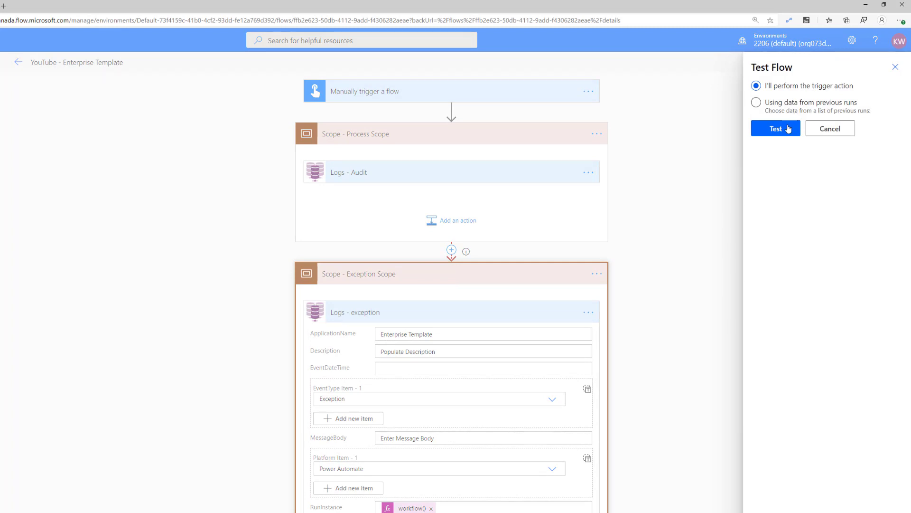
left_click(788, 129)
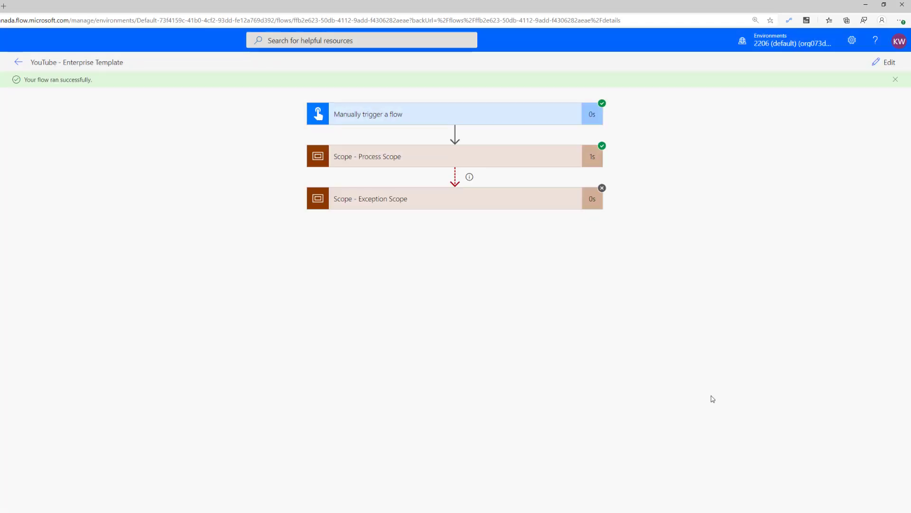
left_click(19, 64)
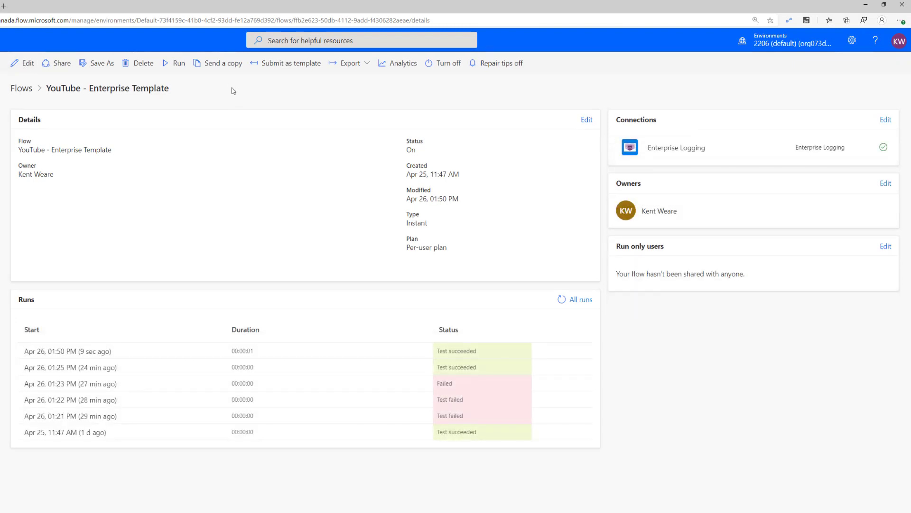
Start a copy of the flow described as 'Please use this template whenever creating a new flow.'
left_click(225, 71)
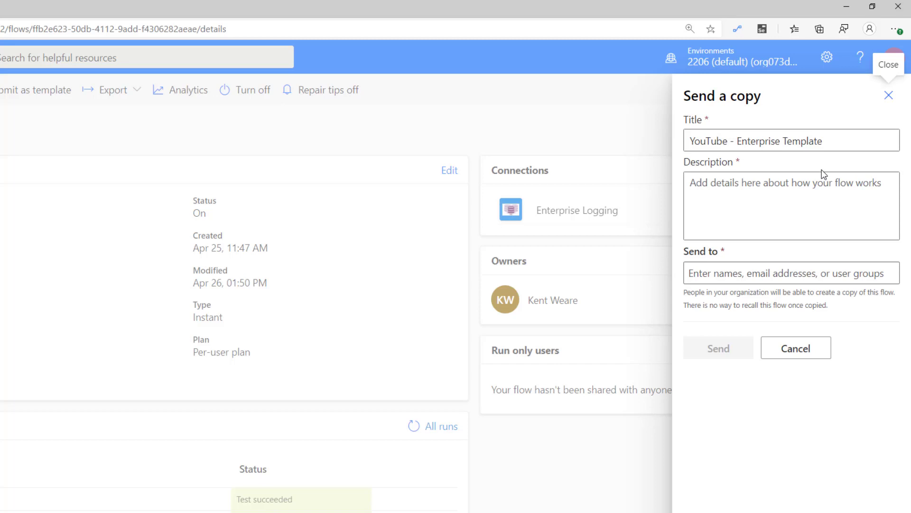
left_click(765, 181)
type("Ple")
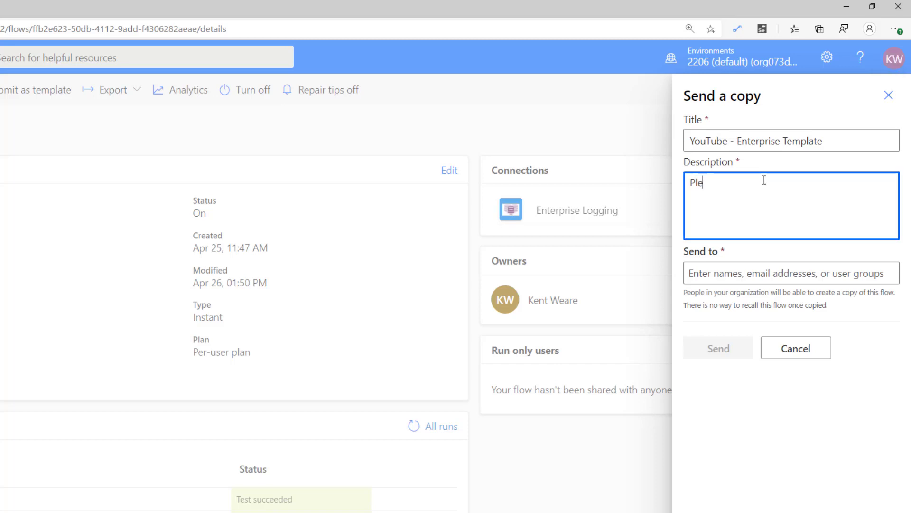
type("ase use this template whenever")
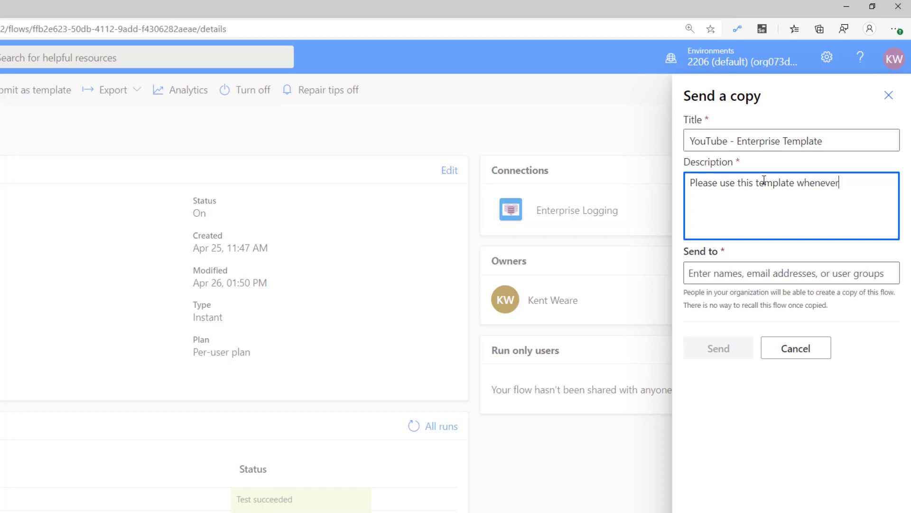
type(" creating a new flow.")
Add a colleague and a user group as recipients and send the copy
left_click(720, 274)
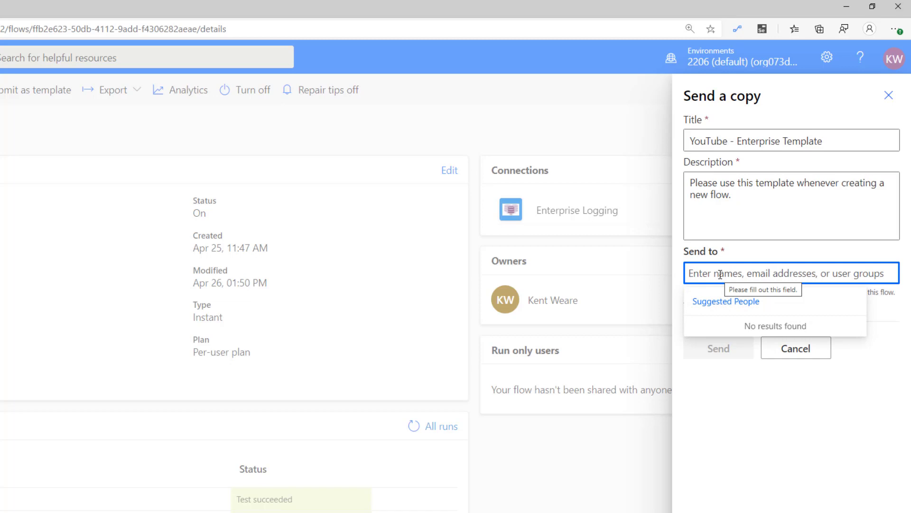
type("jo")
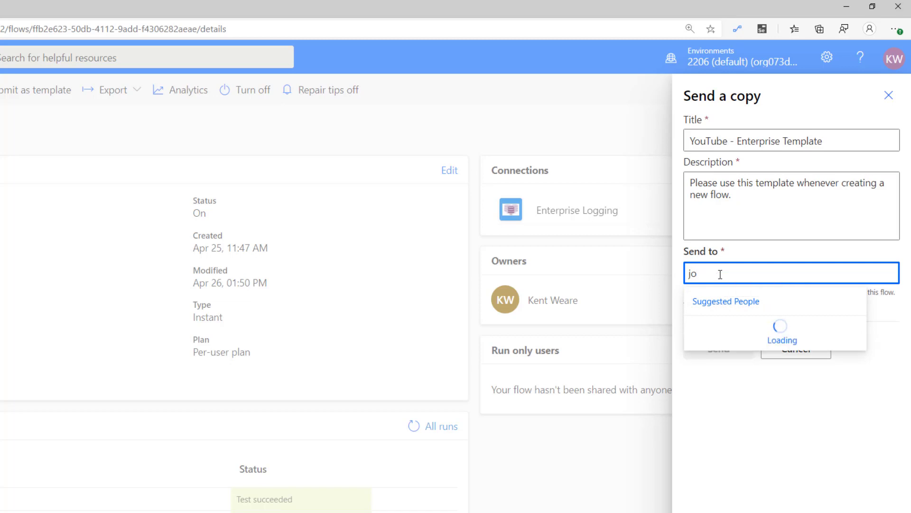
type("hn Doe")
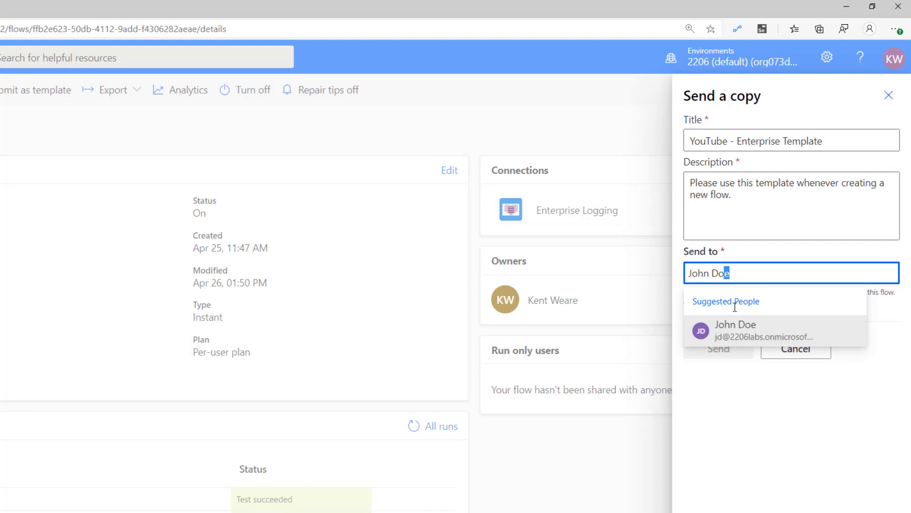
left_click(741, 322)
type("e I")
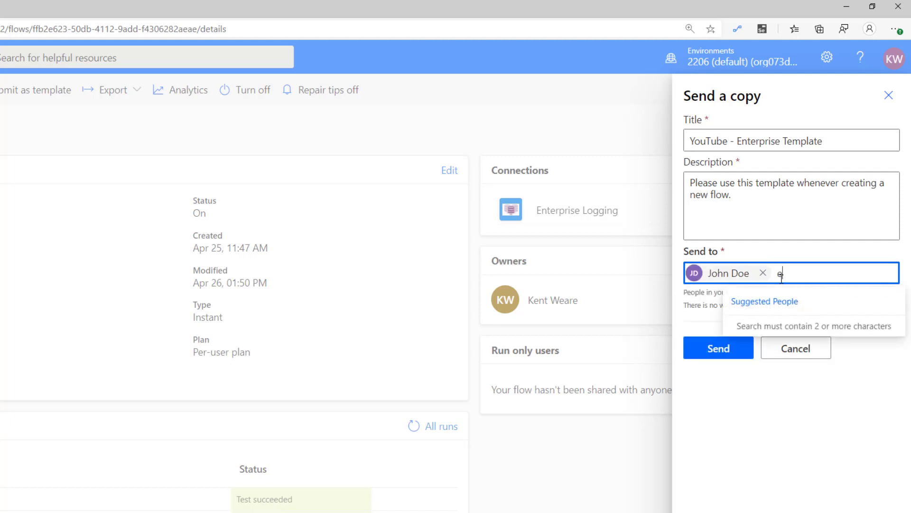
type("ntegration")
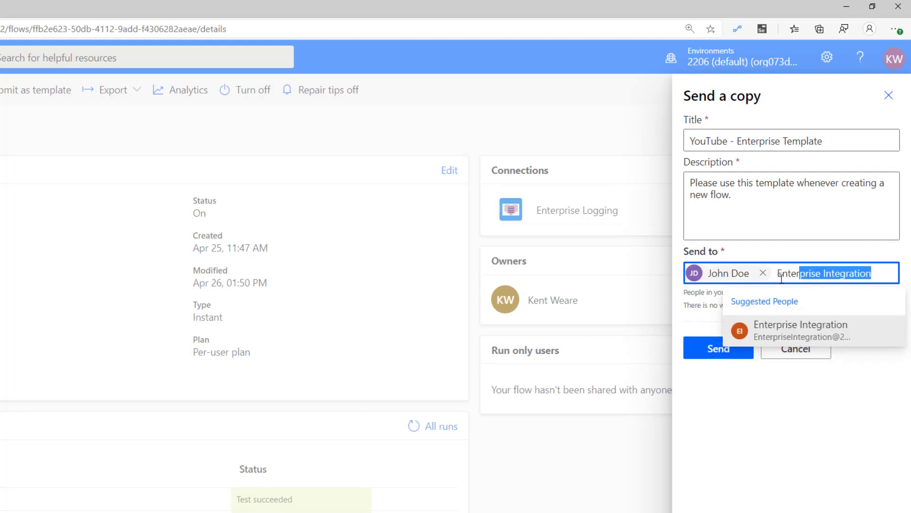
left_click(873, 329)
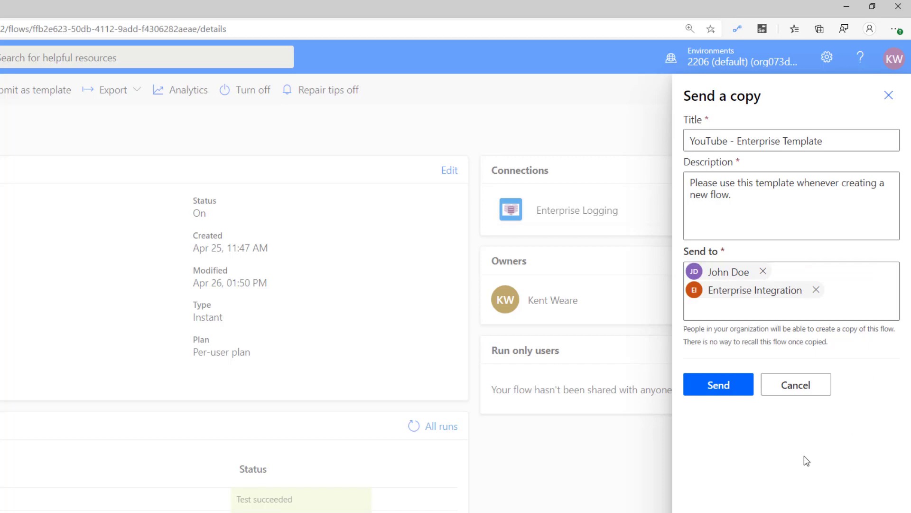
left_click(718, 385)
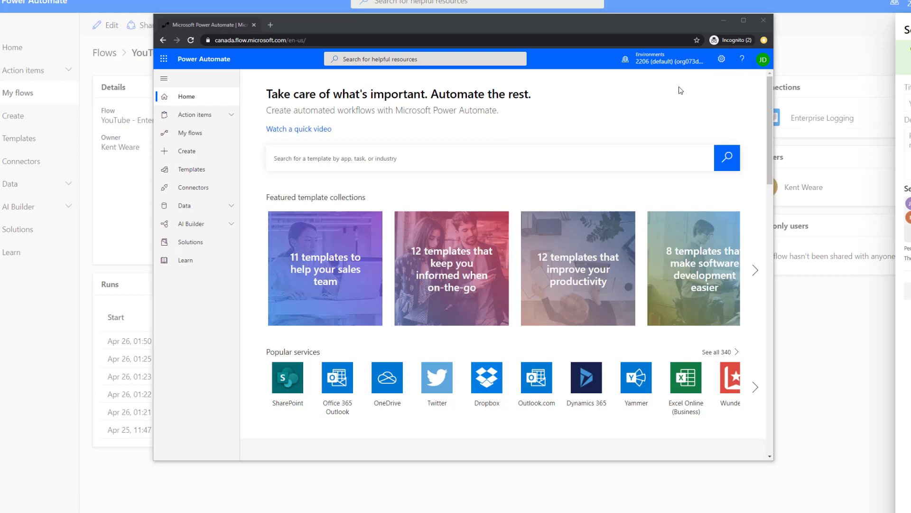
Check the signed-in account, then open and browse the Templates gallery
left_click(763, 60)
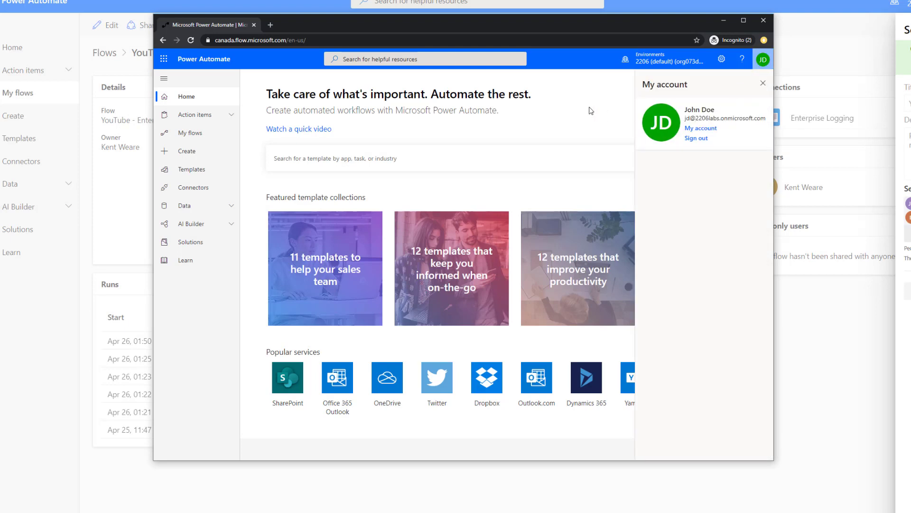
left_click(190, 171)
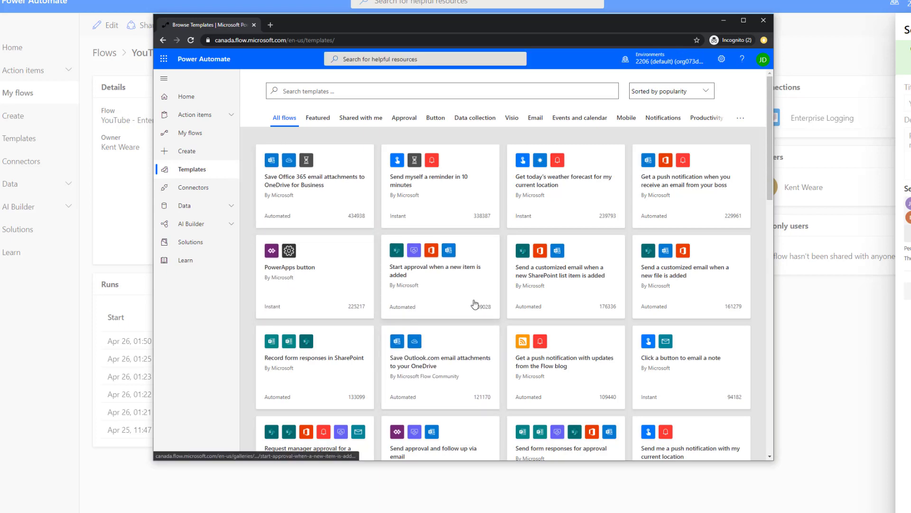
scroll(477, 285, "down", 5)
scroll(473, 304, "down", 5)
scroll(474, 304, "up", 10)
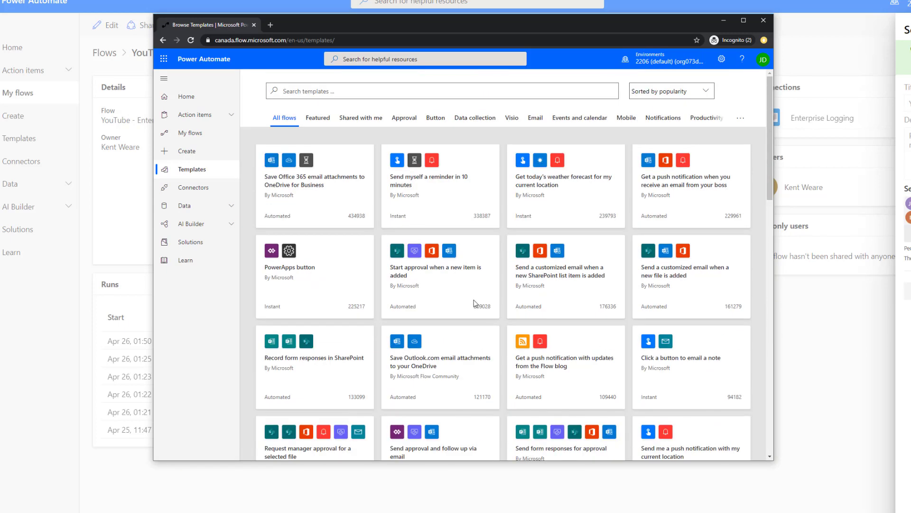
Filter the templates to Shared with me and open the YouTube - Enterprise Template card
left_click(369, 120)
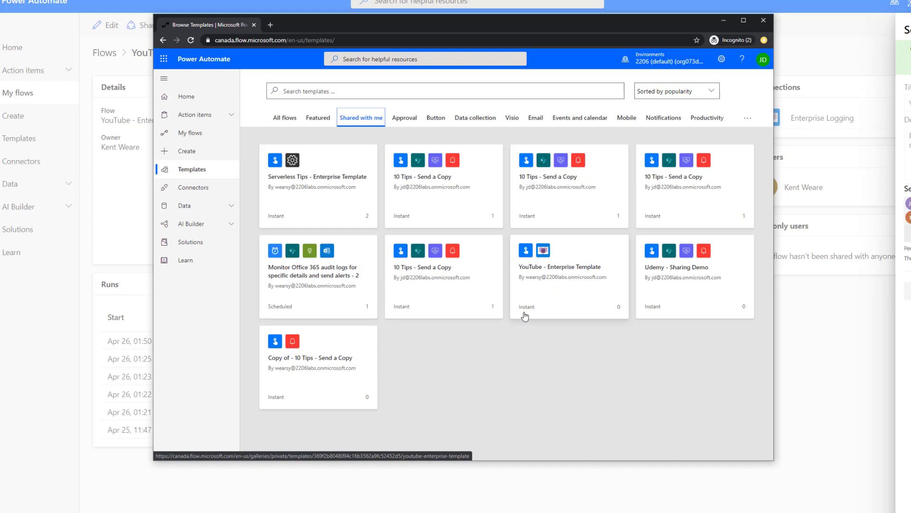
mouse_move(619, 308)
left_click(579, 278)
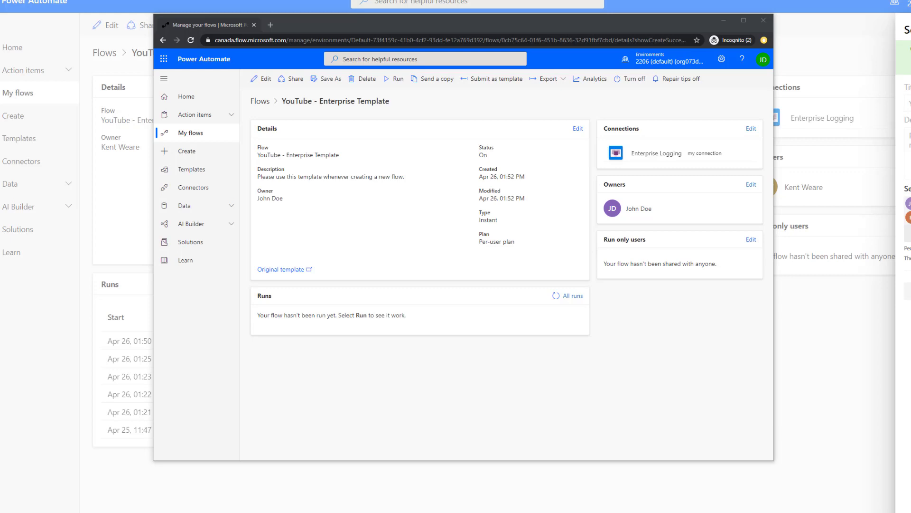
Add a Compose step with input 'hello world' above Logs - Audit in the Process Scope and save
left_click(261, 79)
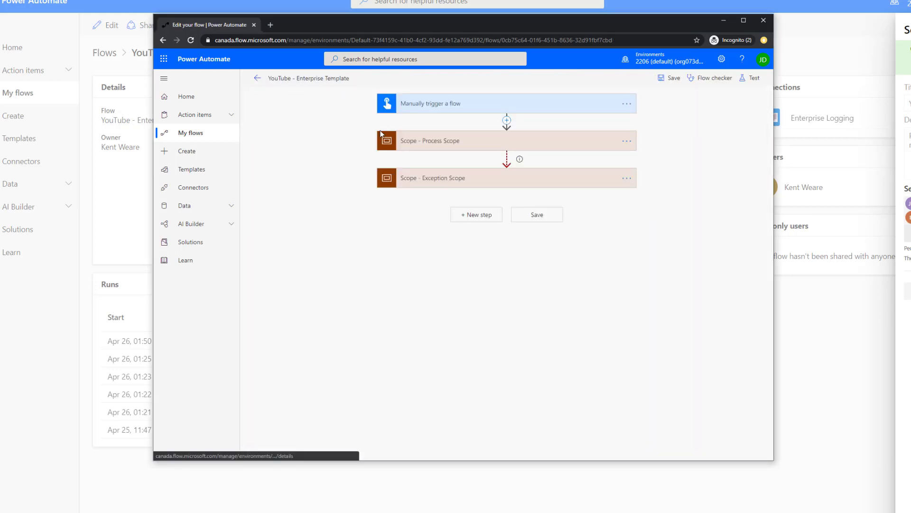
left_click(410, 142)
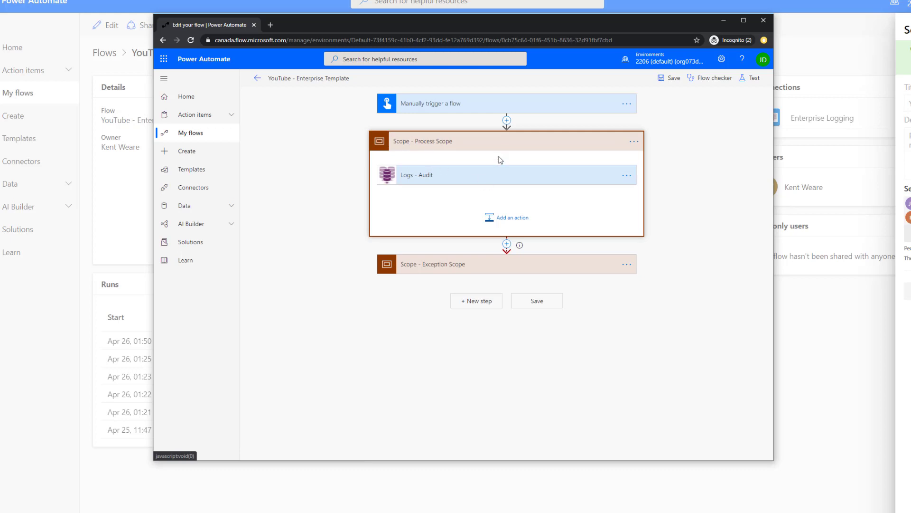
left_click(518, 217)
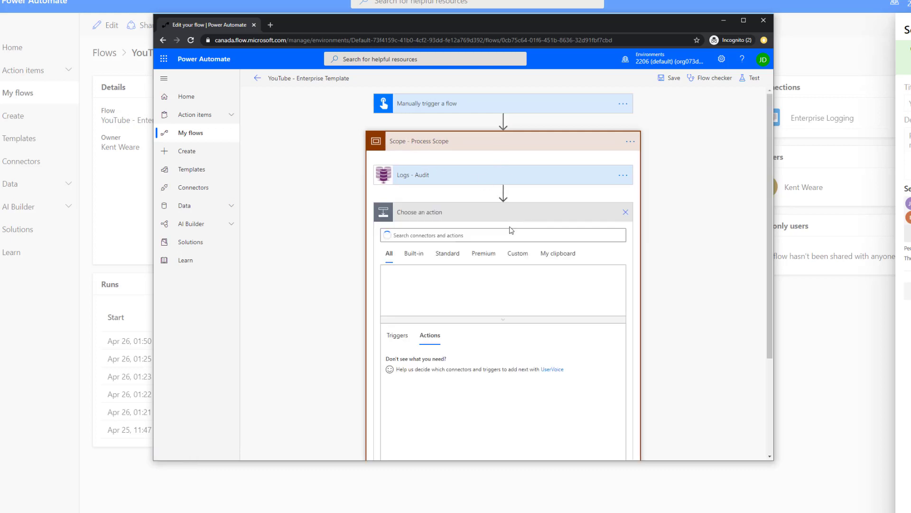
type("comp")
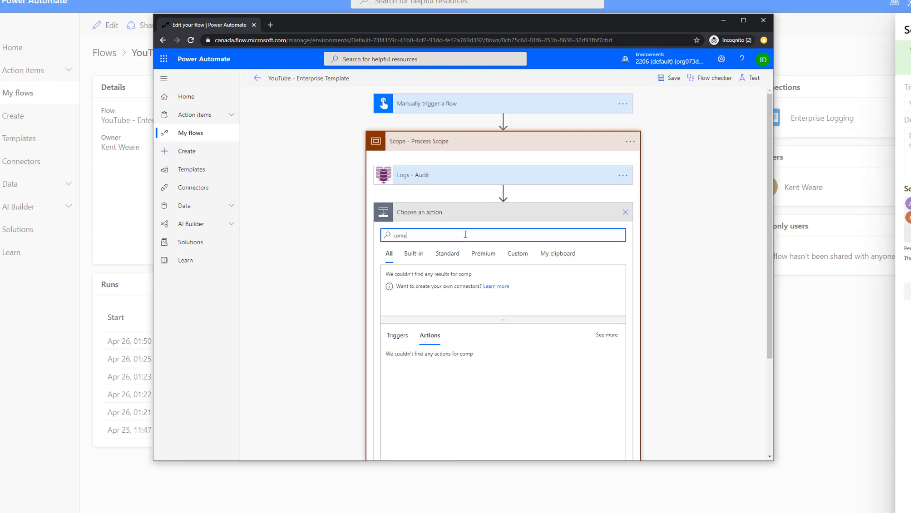
type("ose")
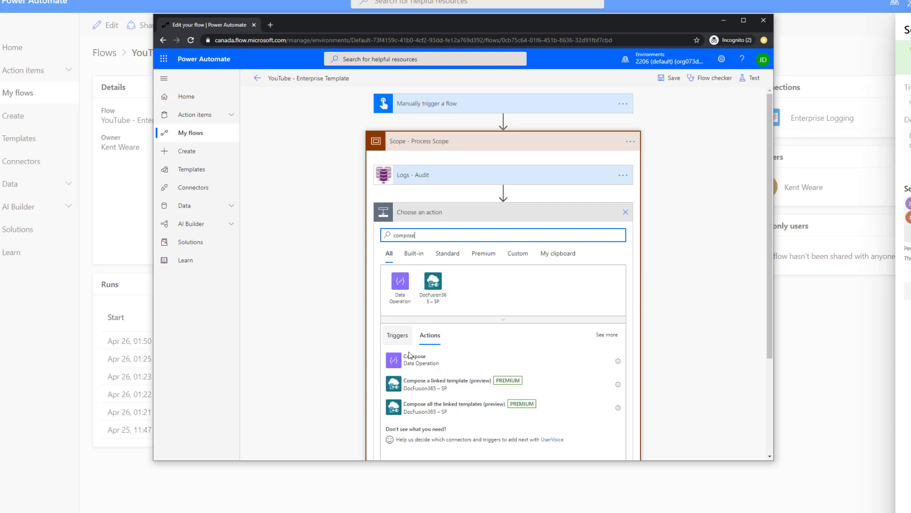
key("Return")
left_click_drag(460, 220, 497, 259)
left_click(489, 194)
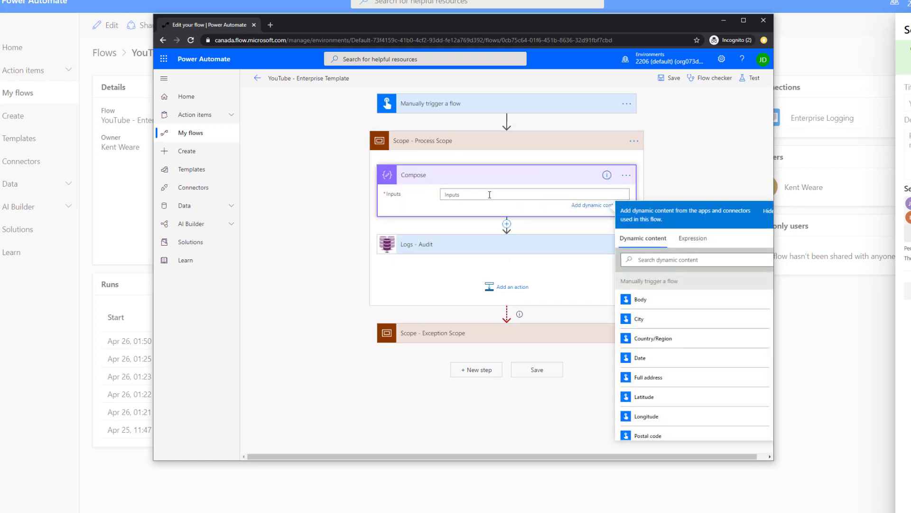
type("hello world")
left_click(664, 83)
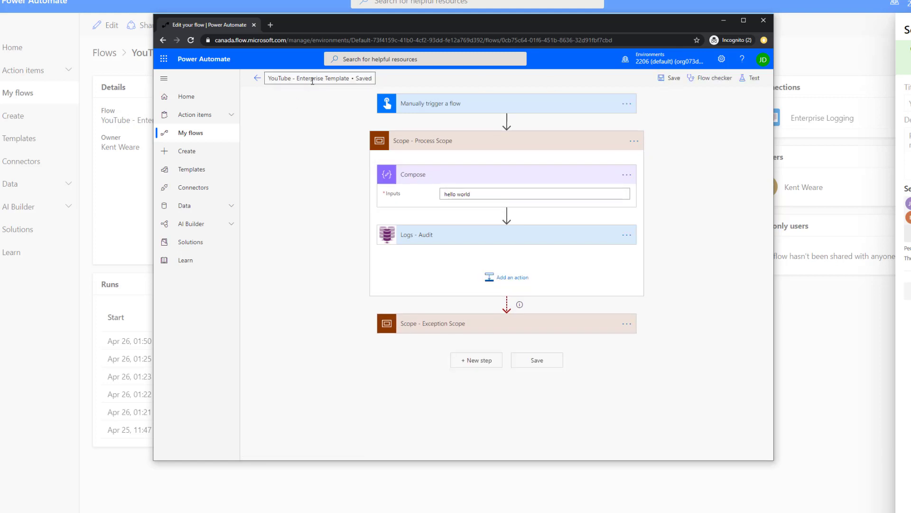
Rename the flow from YouTube - Enterprise Template to 'My New Process' and save
left_click(281, 77)
left_click(273, 80)
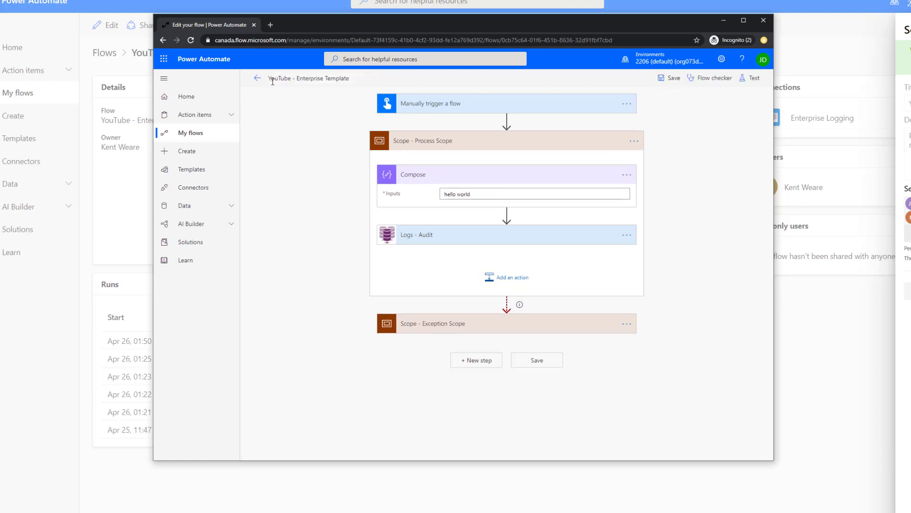
key("shift+Left")
key("shift+Right")
key("shift+Right")
key("shift+Right")
key("shift+Right")
key("shift+Right")
key("shift+Right")
key("shift+Right")
type("My New Process")
key("shift+Right")
key("shift+Right")
key("shift+Right")
key("shift+Right")
key("shift+Right")
key("shift+Right")
key("shift+Right")
key("shift+Right")
key("shift+Right")
key("shift+Right")
key("shift+Right")
key("shift+Right")
key("shift+Right")
key("shift+Right")
key("shift+Right")
key("shift+Right")
key("shift+Right")
key("shift+Right")
key("shift+Right")
key("shift+Right")
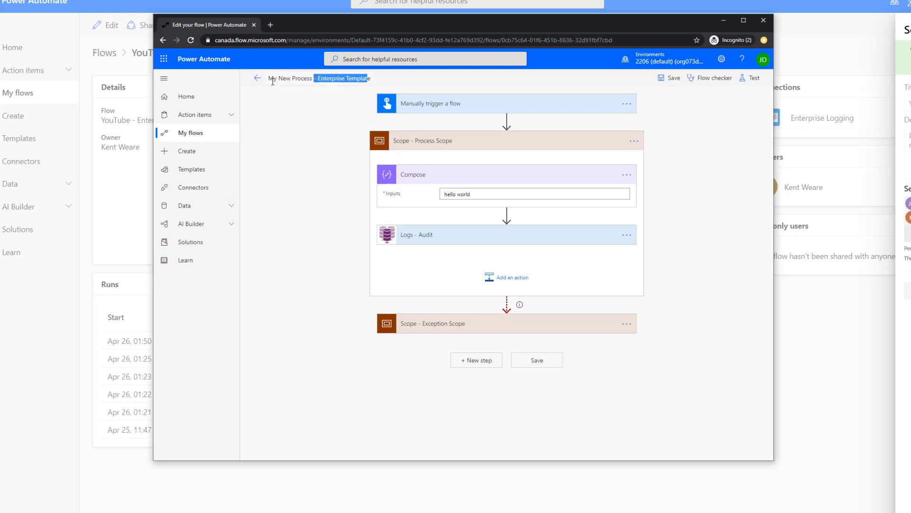
key("BackSpace")
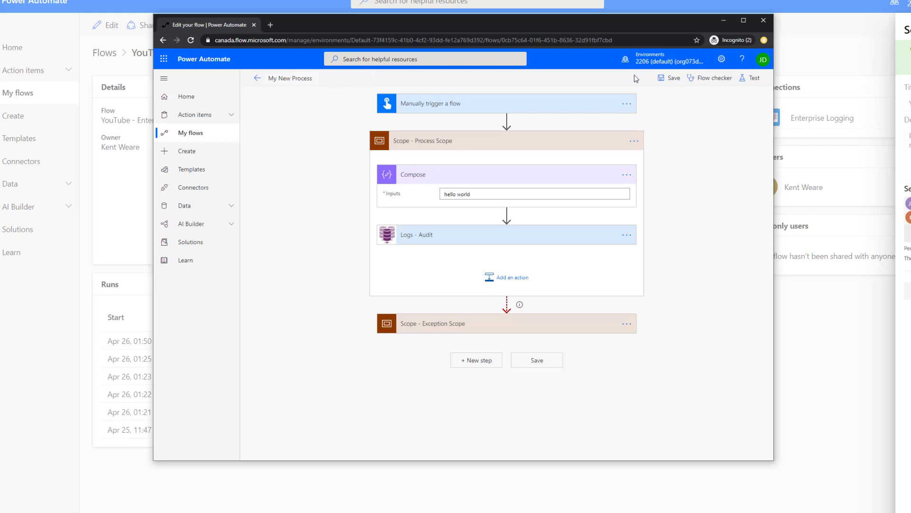
left_click(674, 79)
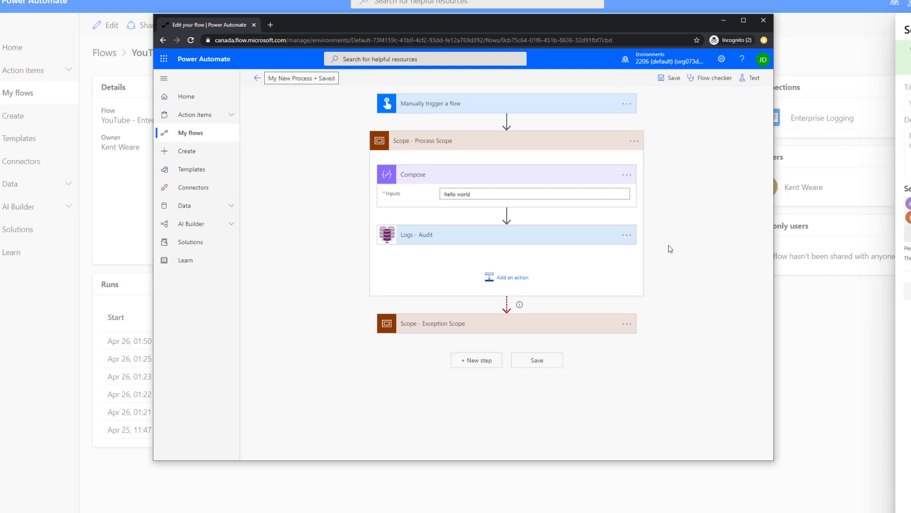
Test My New Process with a manual trigger and inspect the Compose step's inputs and outputs
left_click(752, 78)
left_click(652, 101)
left_click(655, 137)
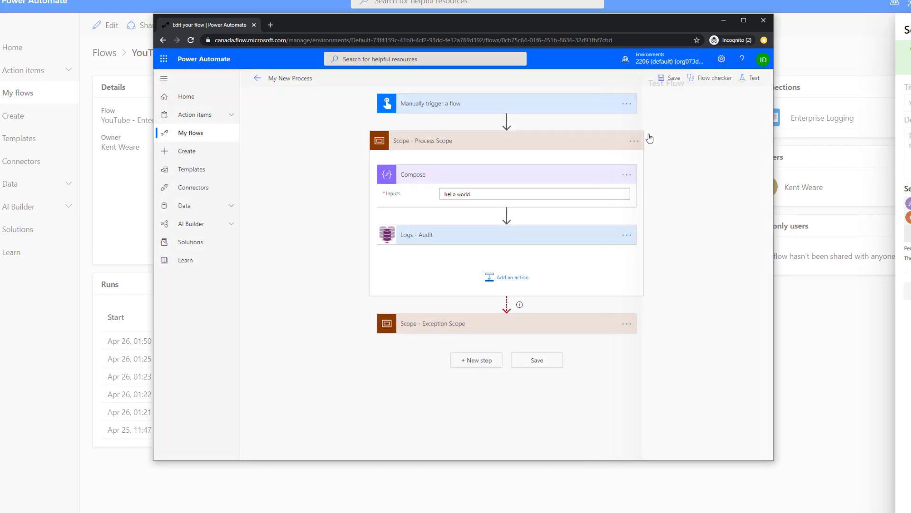
left_click(657, 444)
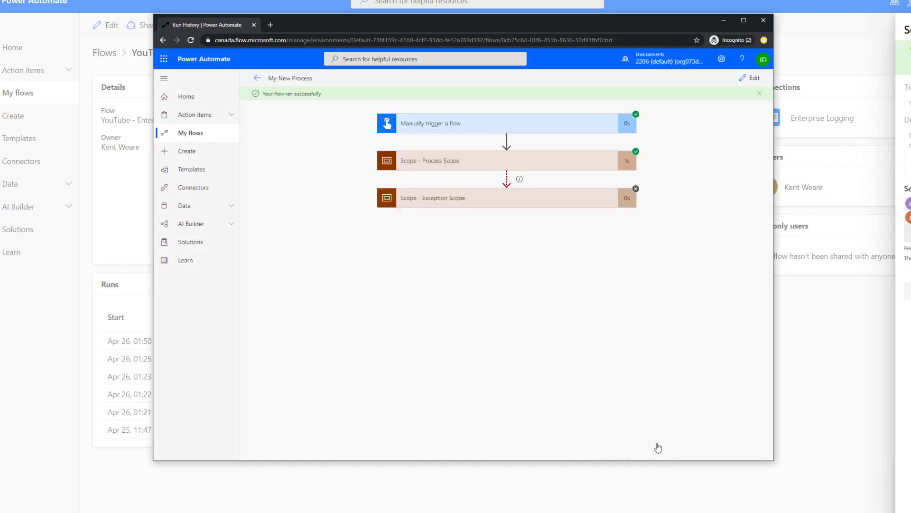
left_click(472, 163)
left_click(449, 183)
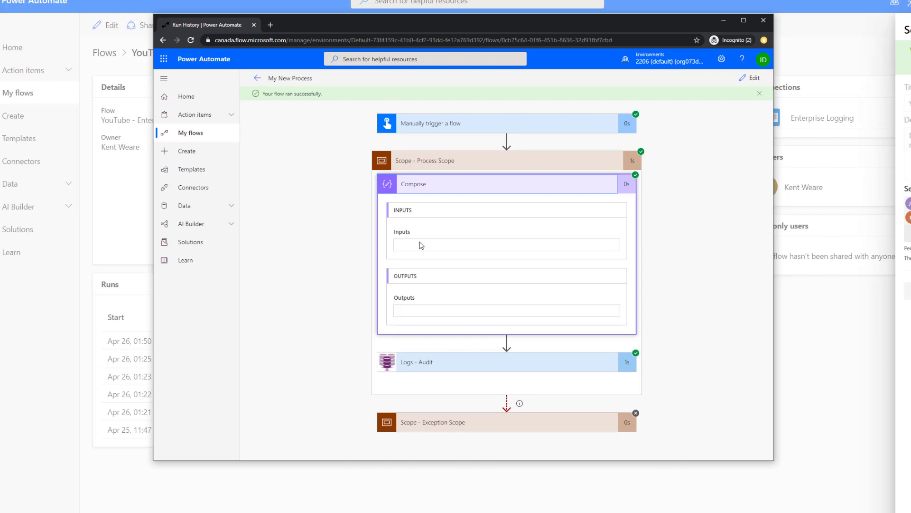
left_click(427, 190)
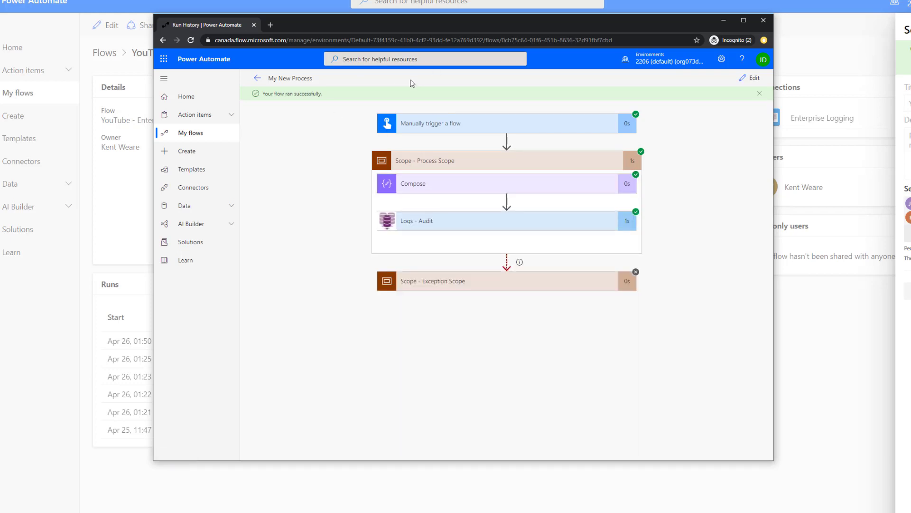
Return to the original YouTube - Enterprise Template flow and open it in the designer
left_click(798, 368)
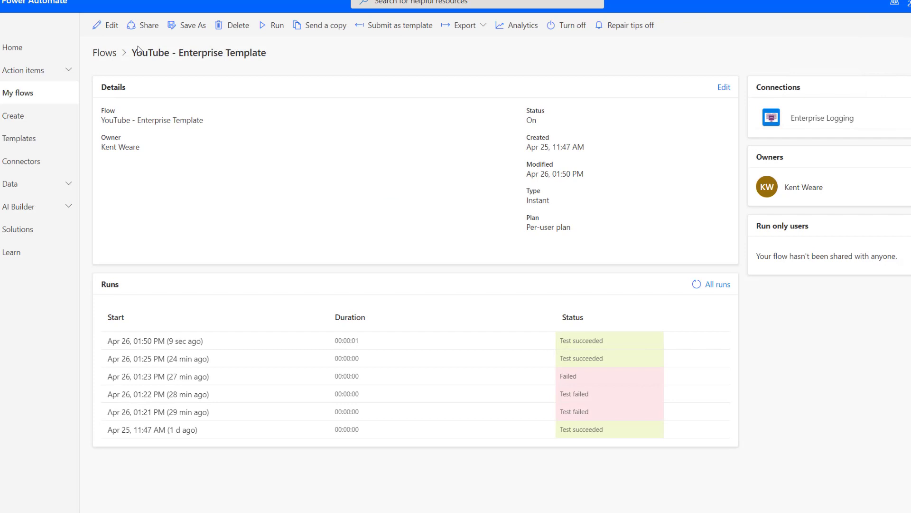
left_click(106, 26)
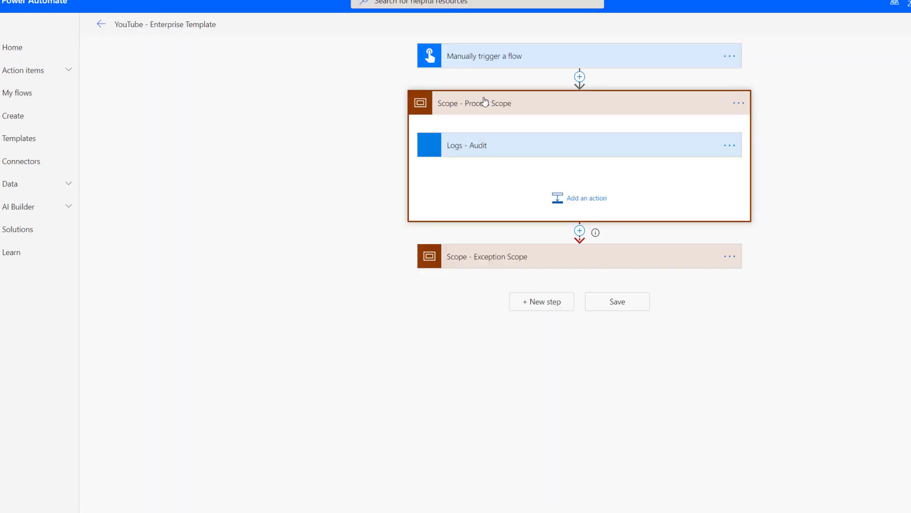
key("alt+Tab")
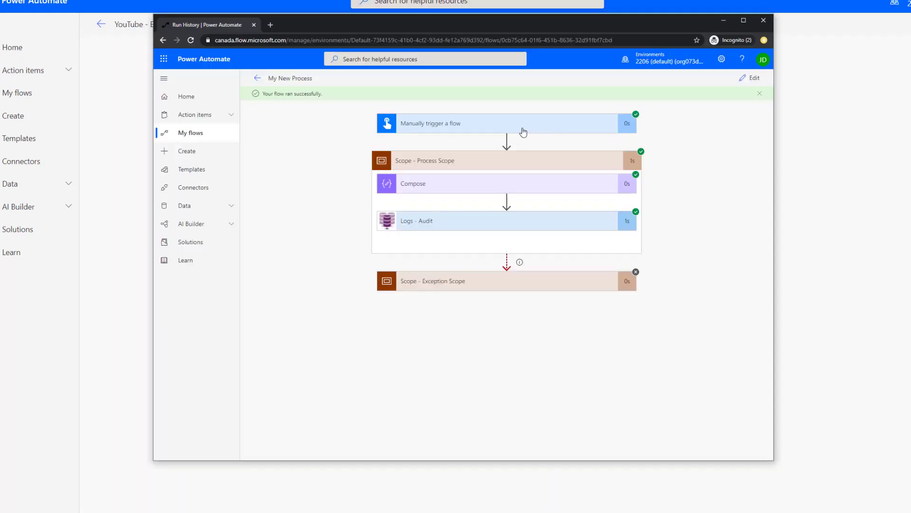
left_click_drag(482, 28, 428, 228)
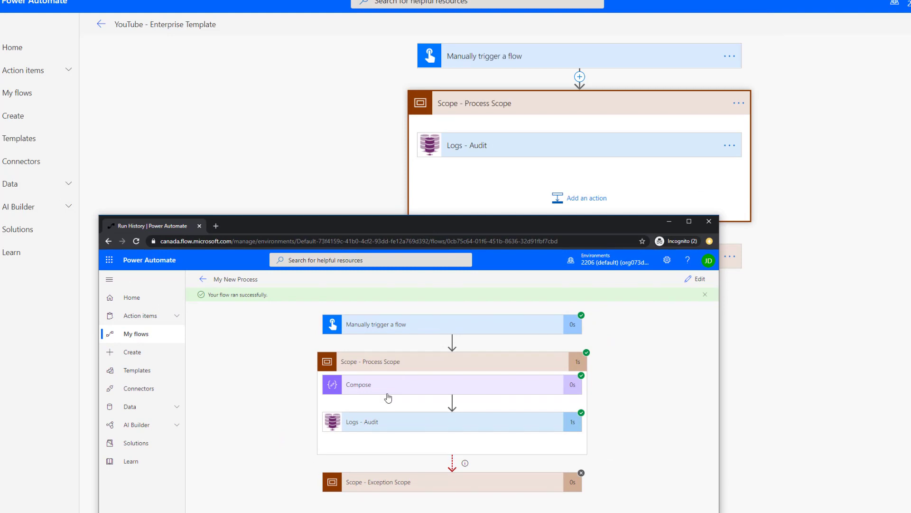
left_click(292, 133)
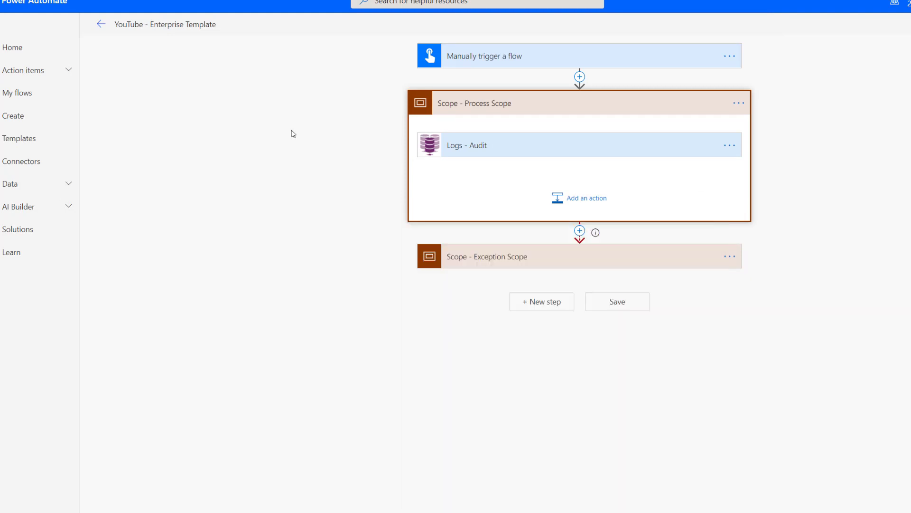